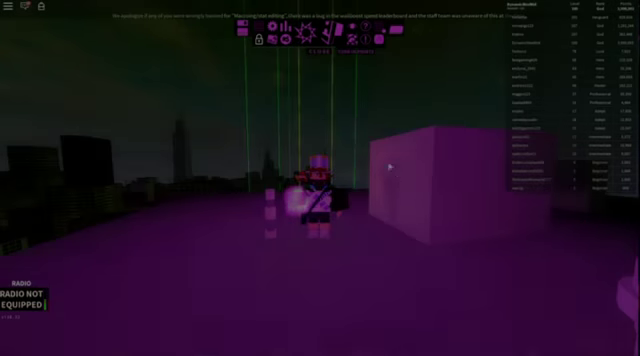
Run forward across the purple spawn rooftop to the edge beside the zipline.
drag(515, 232, 365, 157)
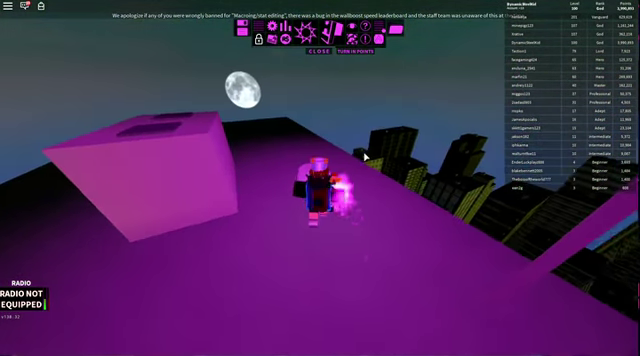
key(w)
key(w)
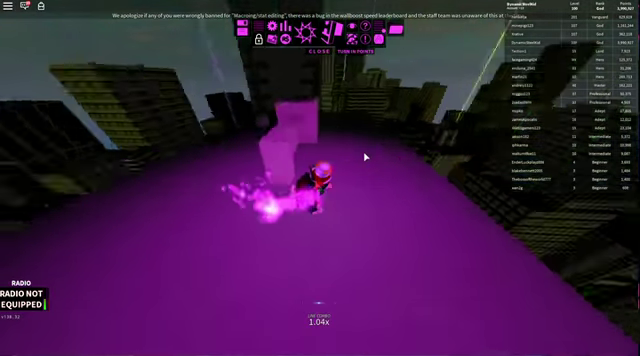
key(w)
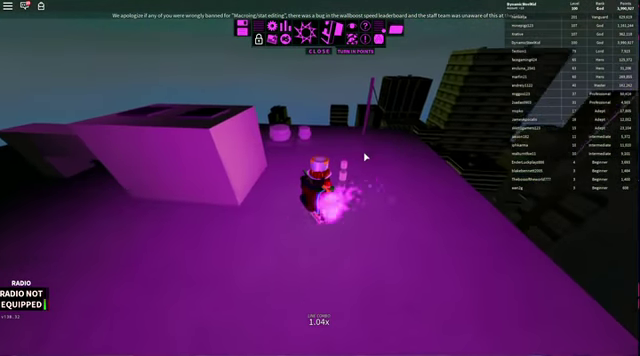
key(w)
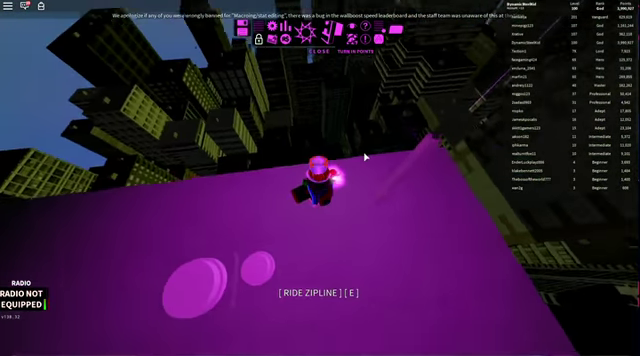
key(w)
Swing the camera around to survey the downtown skyline and rooftop objects.
drag(365, 157, 365, 157)
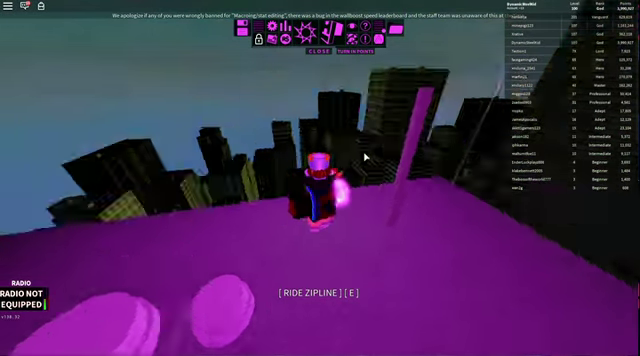
drag(365, 157, 372, 155)
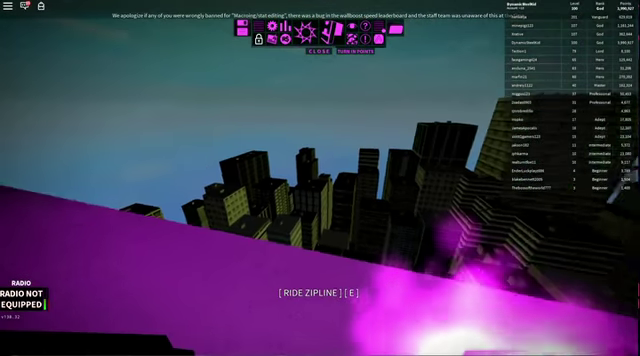
drag(320, 182, 320, 182)
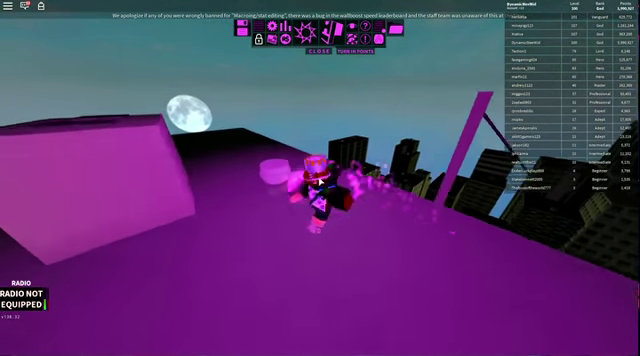
drag(320, 182, 320, 182)
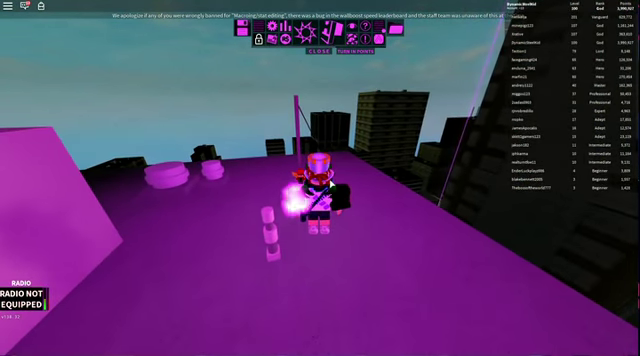
drag(320, 182, 320, 182)
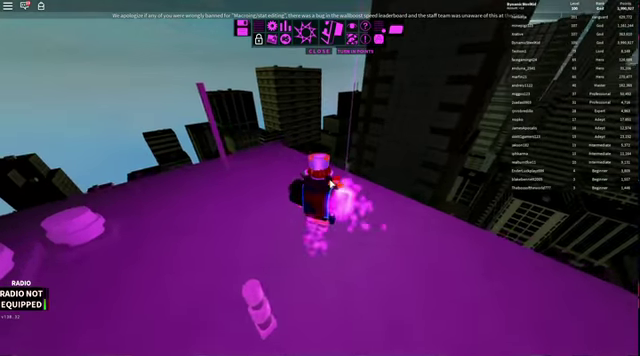
scroll(320, 182, up, 5)
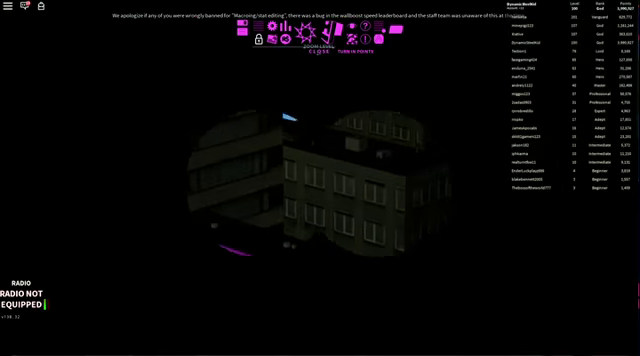
scroll(320, 182, down, 5)
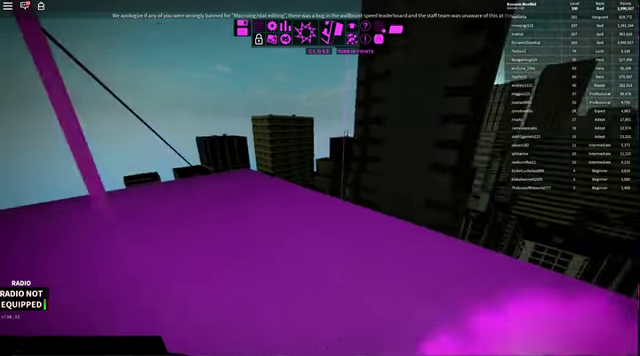
drag(320, 182, 320, 182)
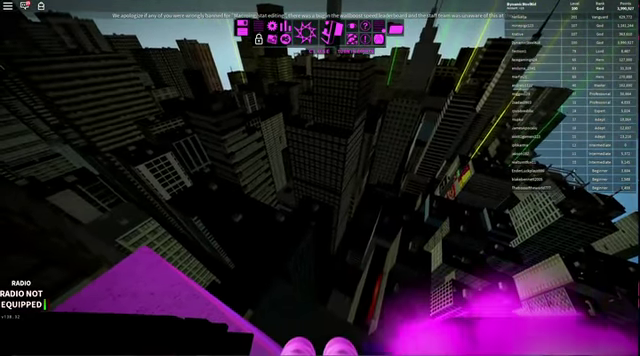
Look down over the city from the roof, then respawn twice with Backspace.
drag(320, 182, 320, 182)
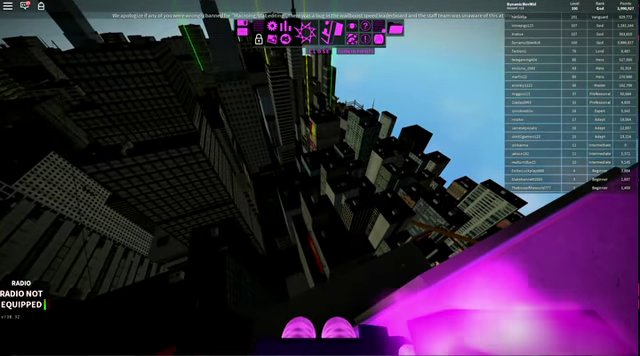
drag(320, 182, 320, 182)
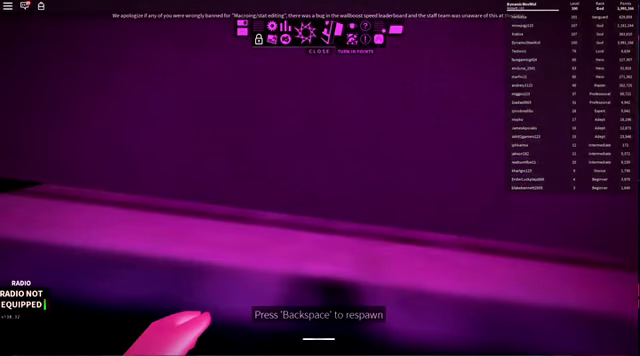
key(BackSpace)
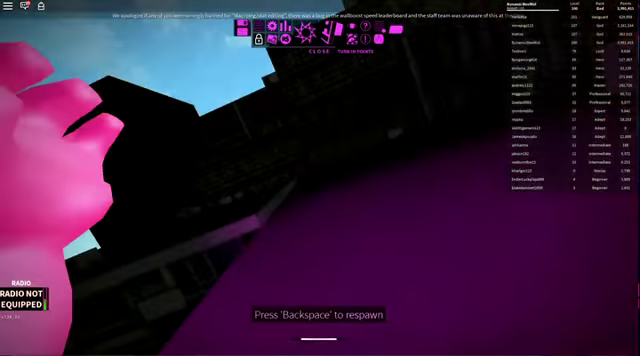
key(BackSpace)
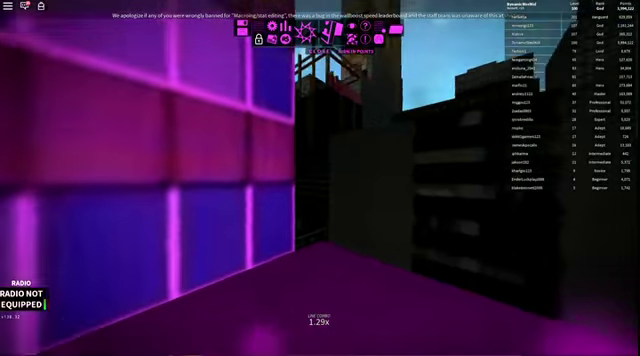
Glance at the tower through binoculars, then chain wallruns, vaults and leaps across neon walls.
key(z)
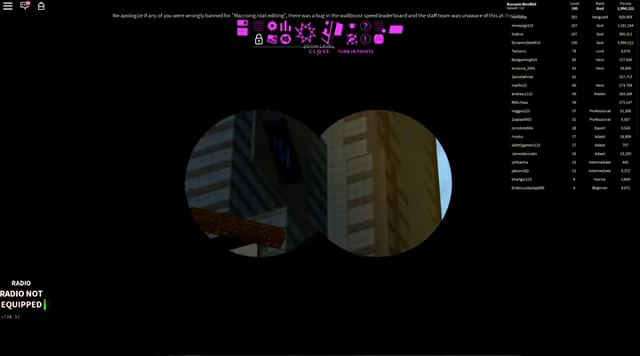
key(z)
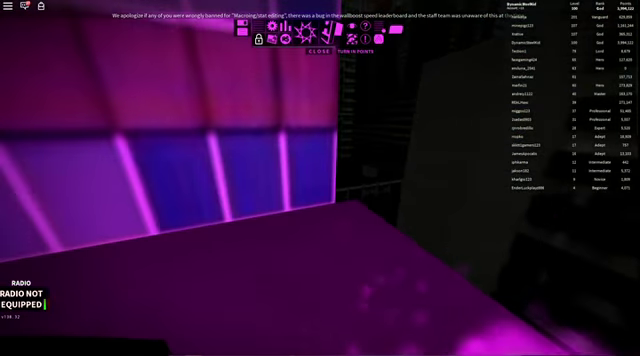
key(space)
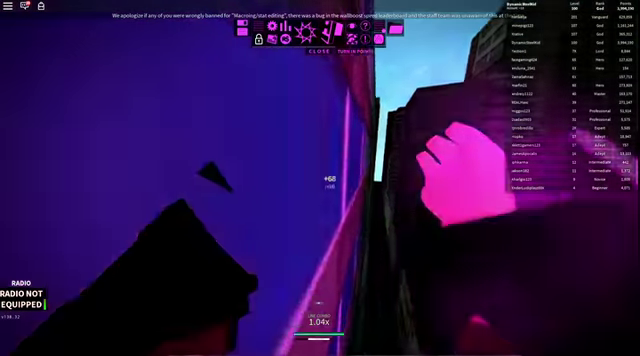
key(space)
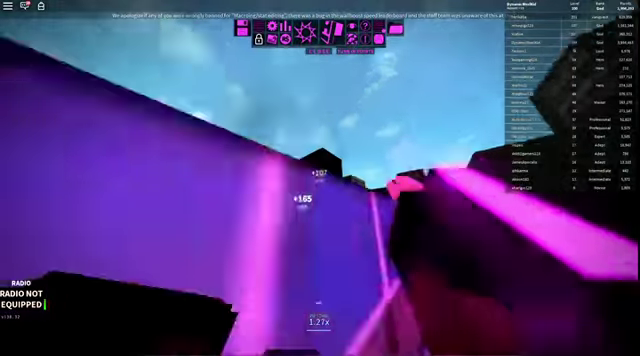
key(space)
key(space)
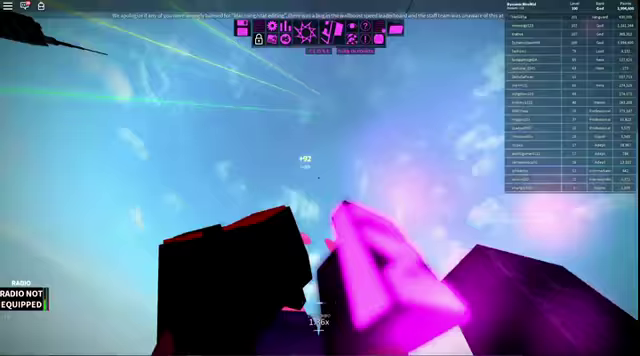
key(space)
key(w)
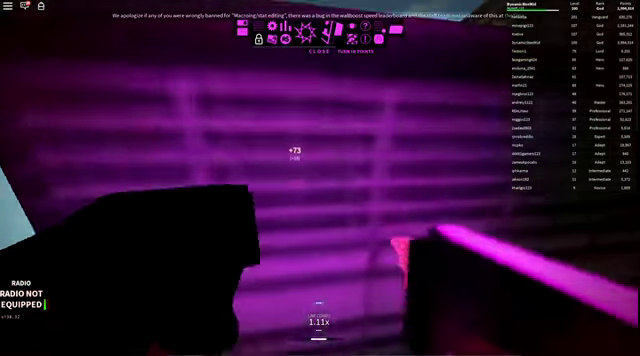
key(space)
Keep wall-running up the buildings, pushing the line combo to about 1.42x.
key(space)
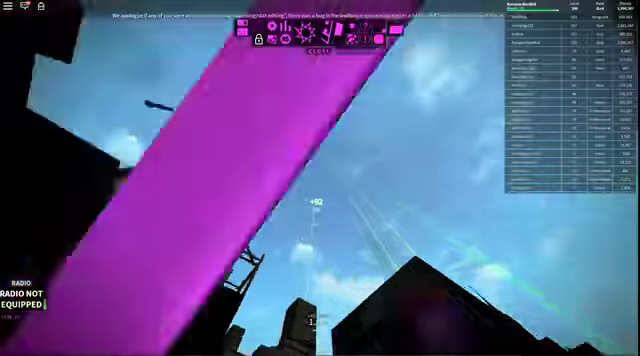
key(space)
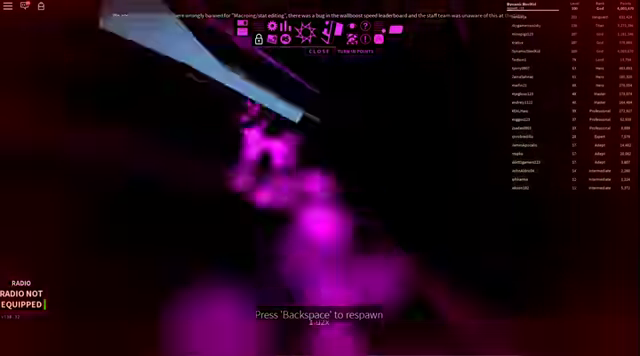
Respawn after the fall, then zoom in on a distant building with binoculars.
key(BackSpace)
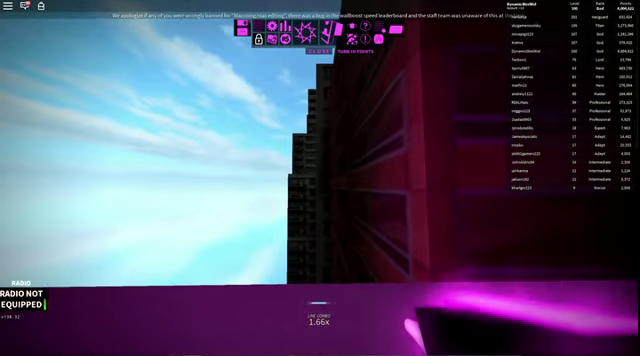
right_click(320, 178)
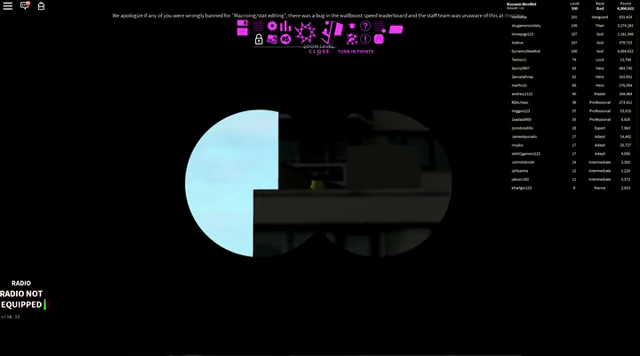
Exit the binocular zoom and resume climbing toward the tower's dark interior room.
right_click(320, 178)
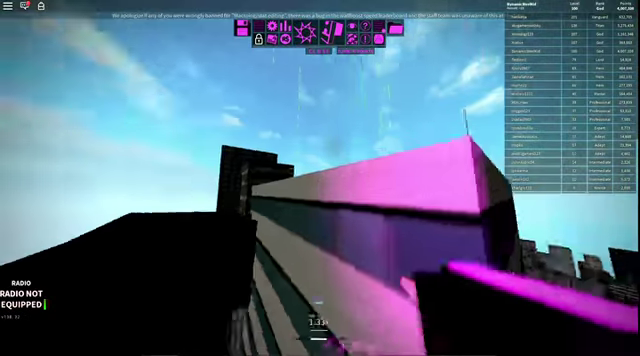
Reset and respawn the character, climb to the summit, and scan the skyline with binoculars.
key(Escape)
key(r)
key(Return)
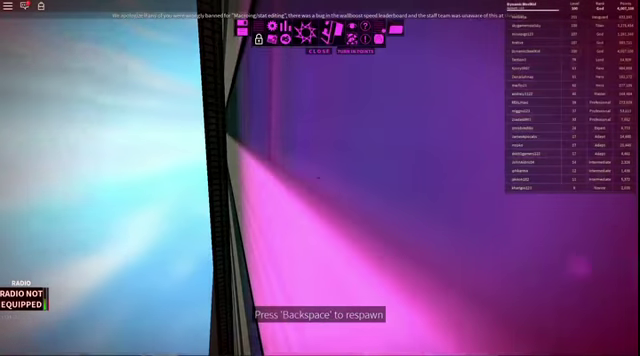
key(BackSpace)
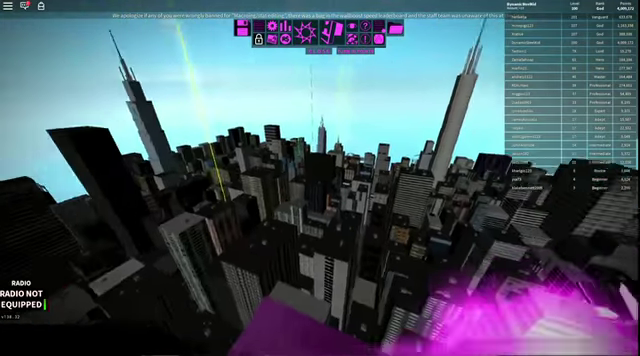
key(b)
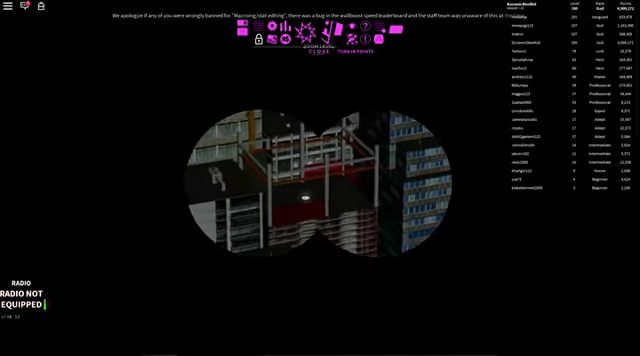
Inspect several nearby skyscrapers with the B binoculars, then put them away and leap off.
key(b)
key(b)
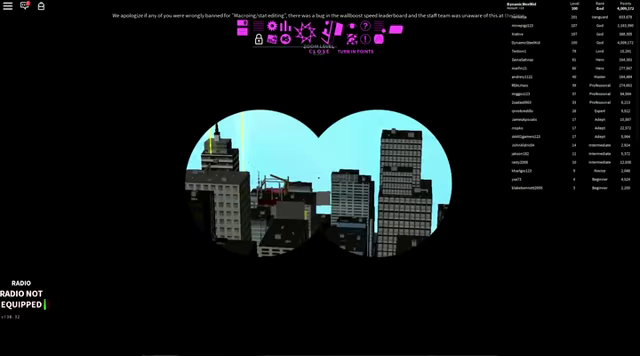
key(b)
key(b)
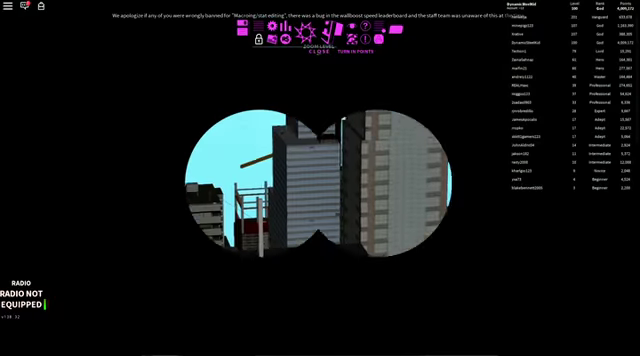
key(b)
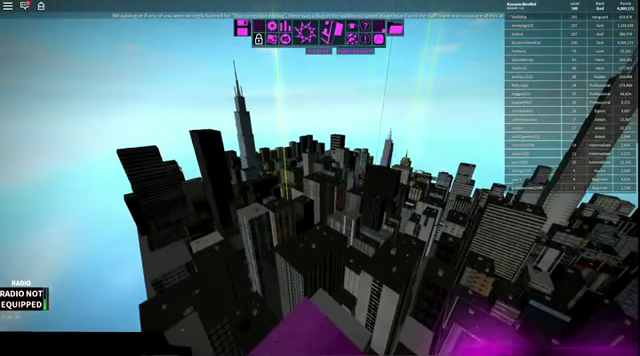
key(b)
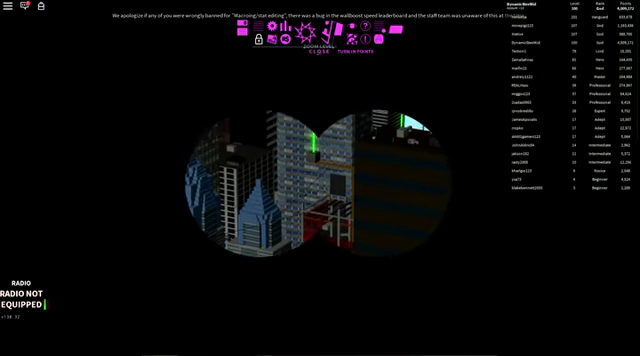
key(b)
key(b)
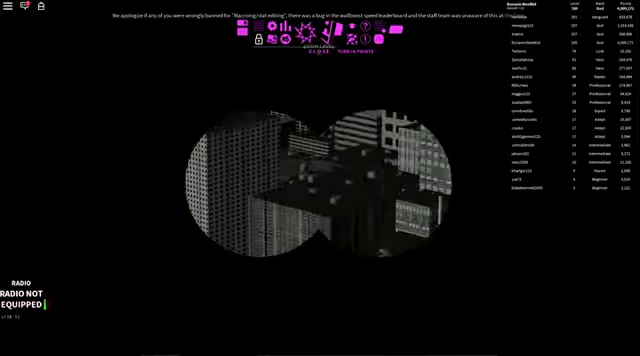
key(b)
key(b)
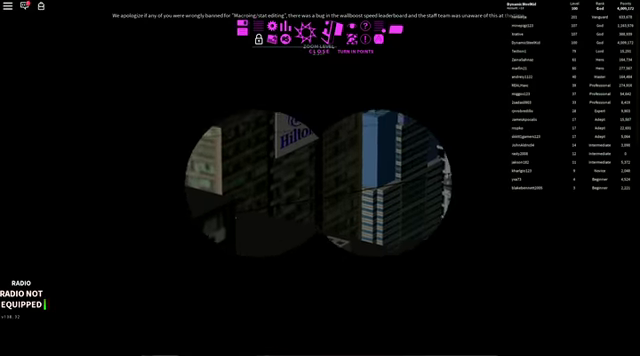
key(b)
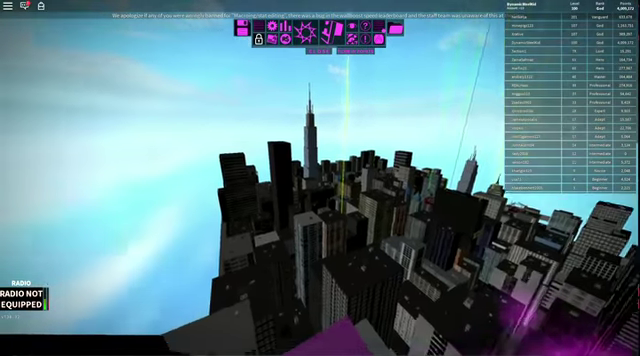
key(b)
key(b)
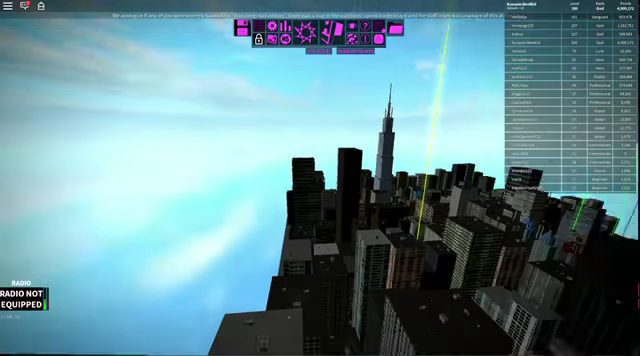
key(space)
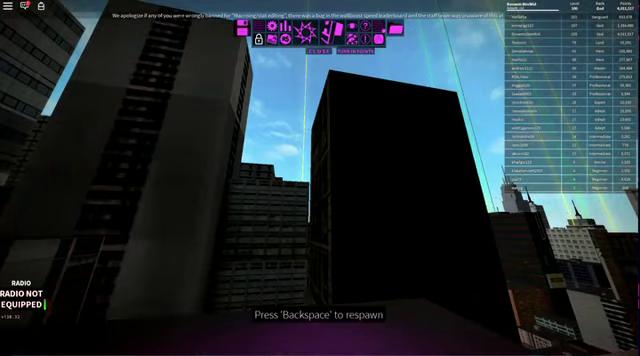
Respawn twice to land on the purple rooftop ledge between the dark towers.
key(BackSpace)
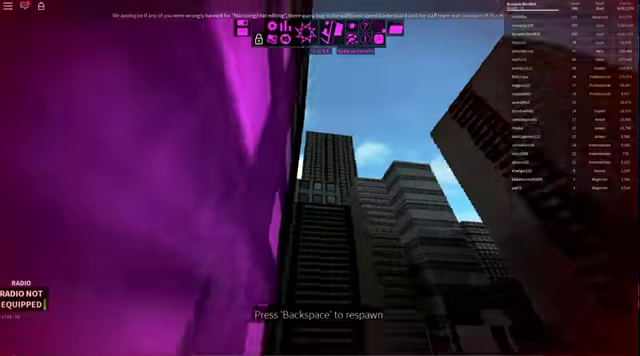
key(BackSpace)
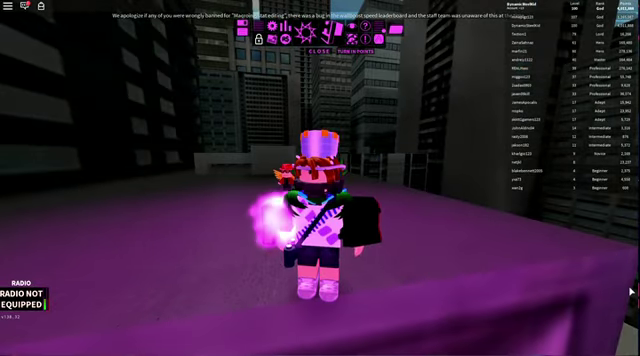
right_click(443, 156)
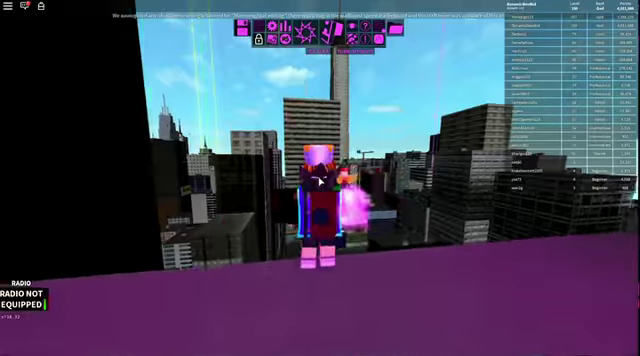
drag(320, 180, 609, 259)
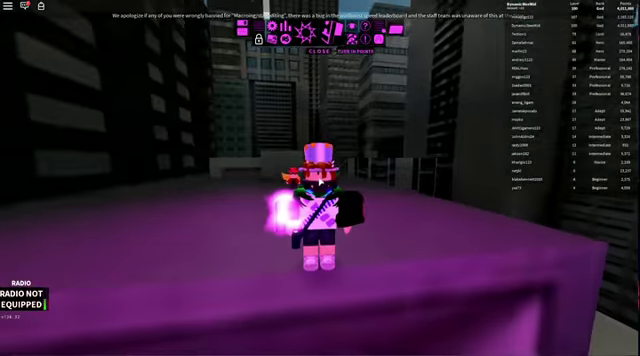